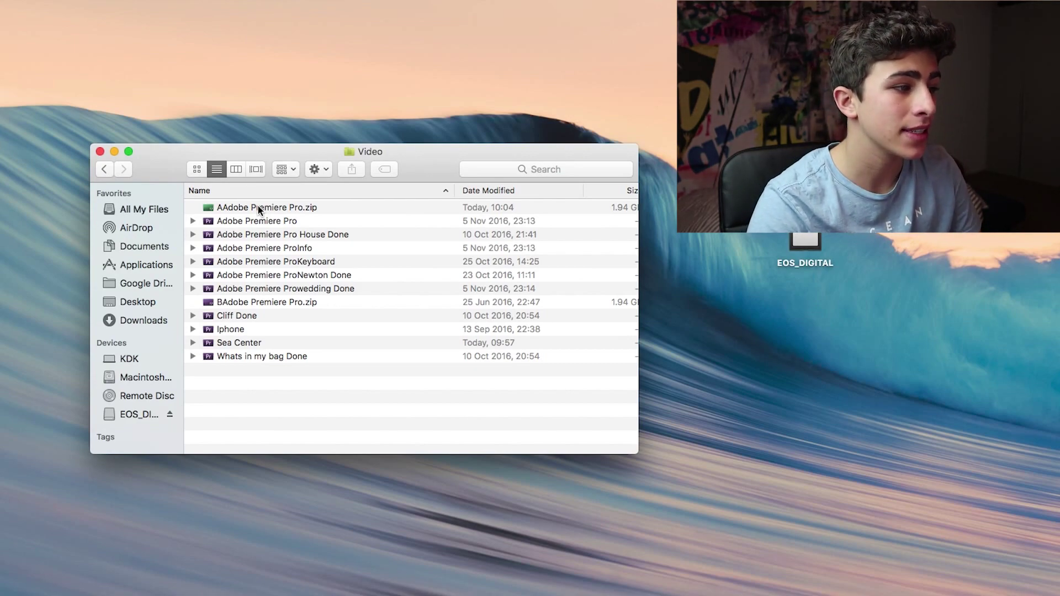
# Step: Expand AAdobe Premiere Pro.zip into a new 'Adobe Premiere Pro 2' folder inside Video
pyautogui.doubleClick(237, 207)
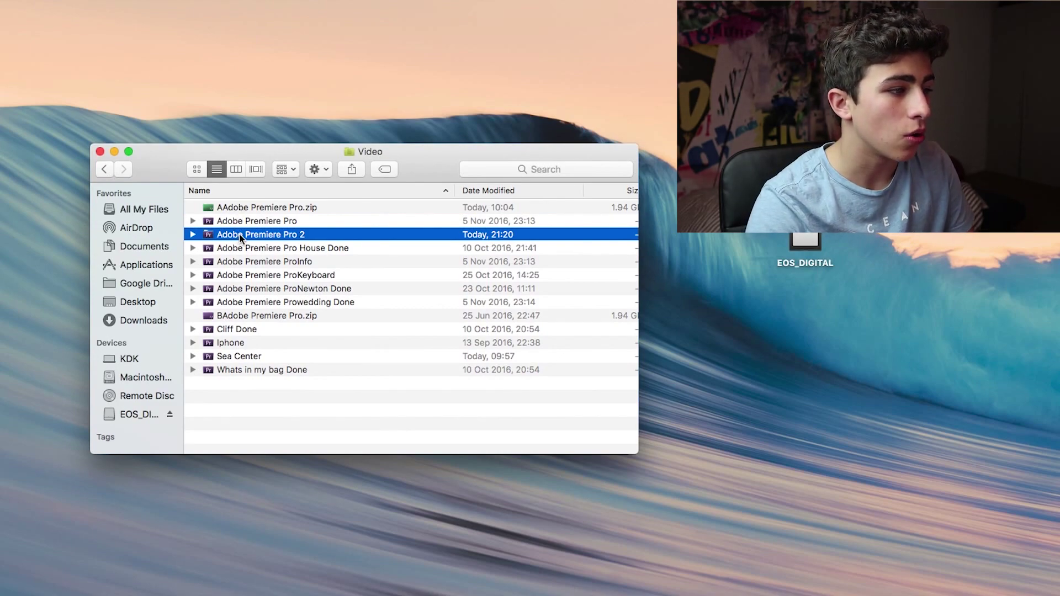
# Step: Move the Adobe Premiere Pro 2 folder to the desktop, rename it 'Iphone Unboxing', and open it
pyautogui.moveTo(240, 238); pyautogui.dragTo(314, 66)
pyautogui.click(99, 151)
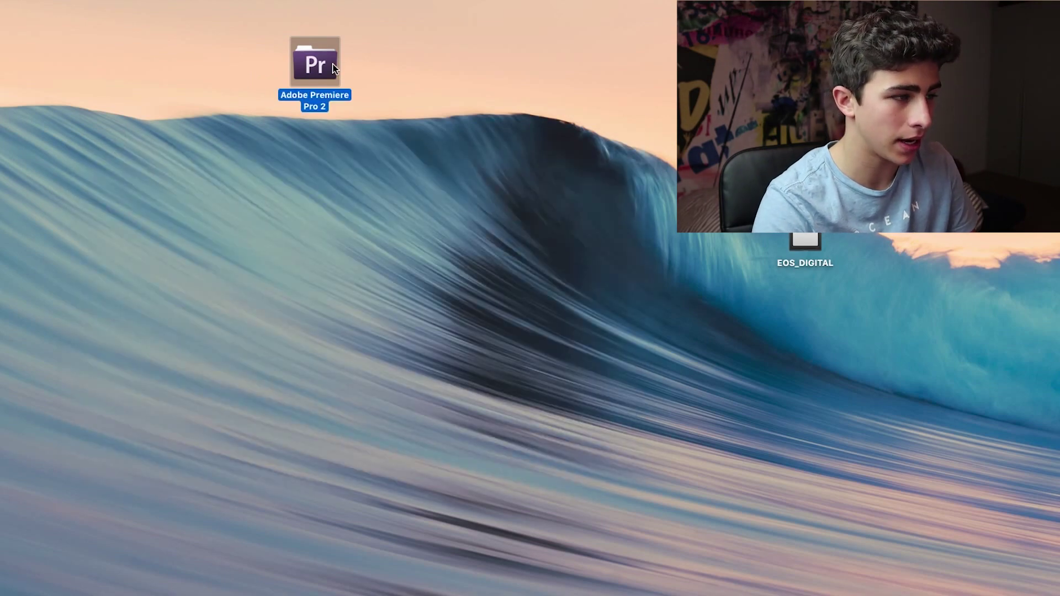
pyautogui.press('Return')
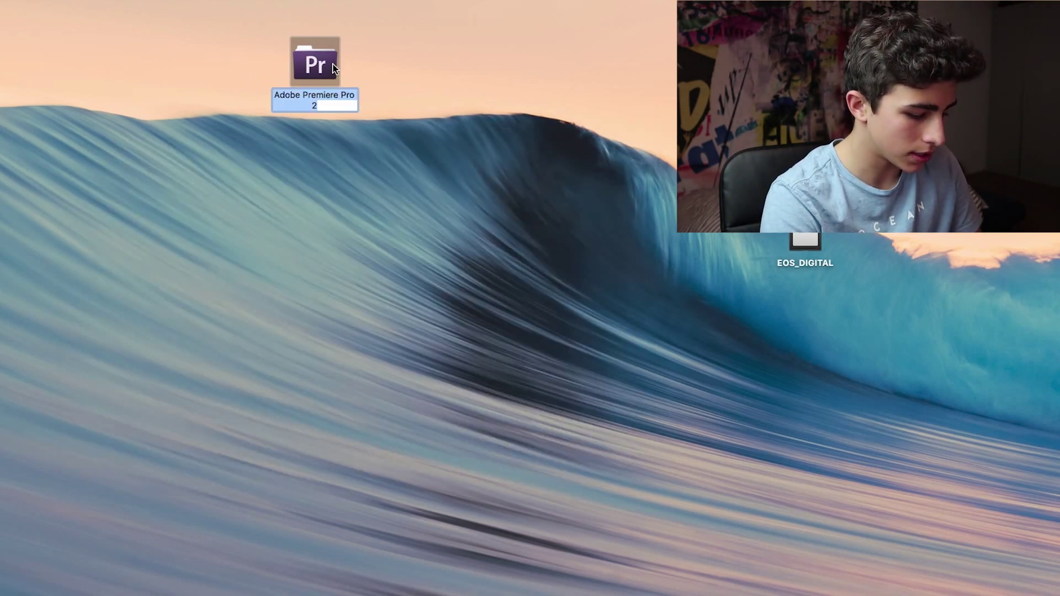
pyautogui.press('BackSpace')
pyautogui.write('Iphone Unboxing')
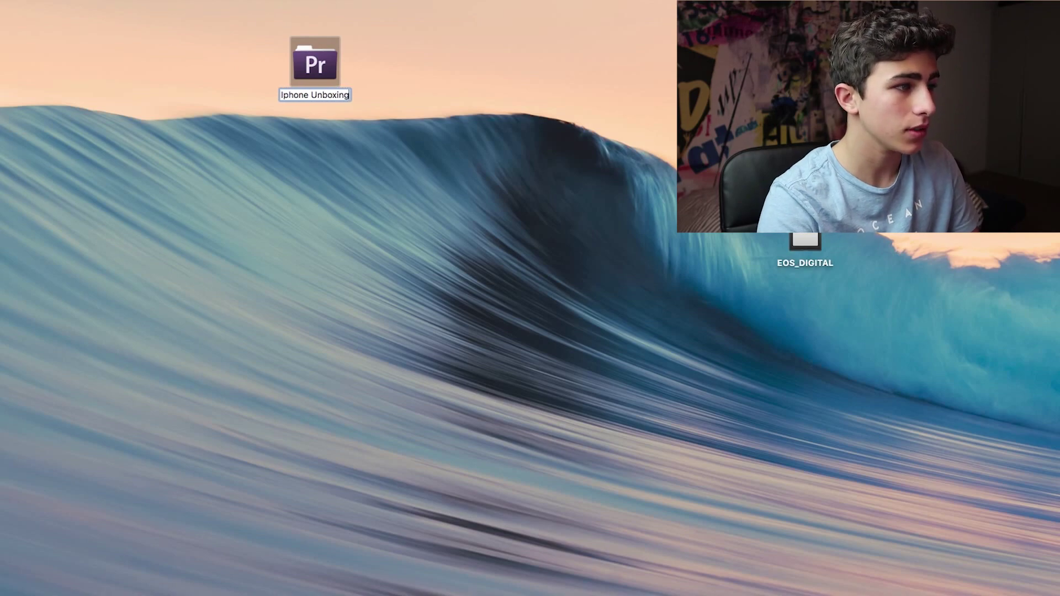
pyautogui.press('Return')
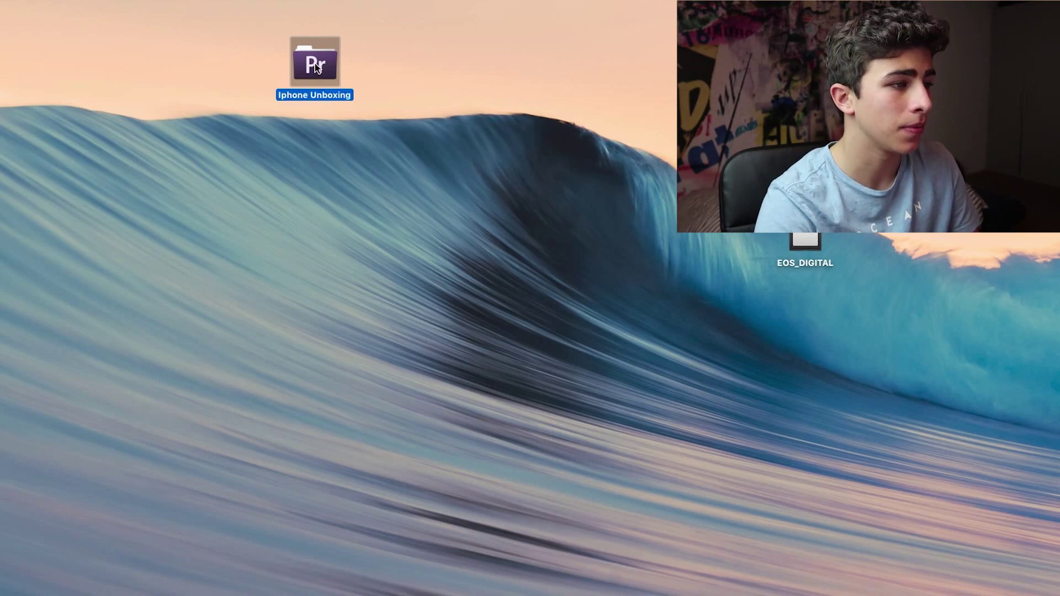
pyautogui.moveTo(318, 69); pyautogui.dragTo(357, 215)
pyautogui.doubleClick(357, 214)
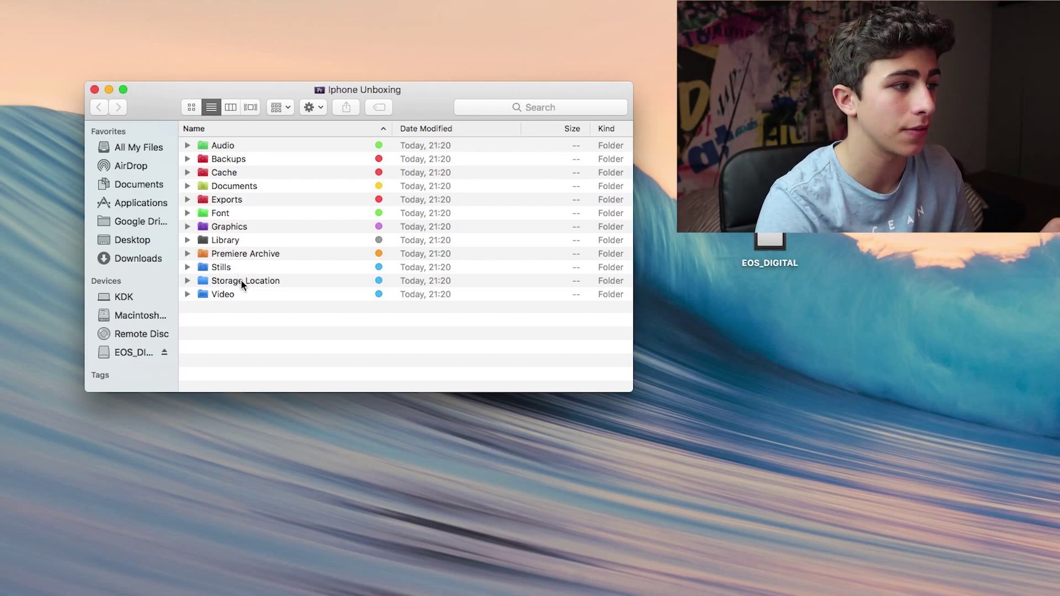
pyautogui.click(188, 145)
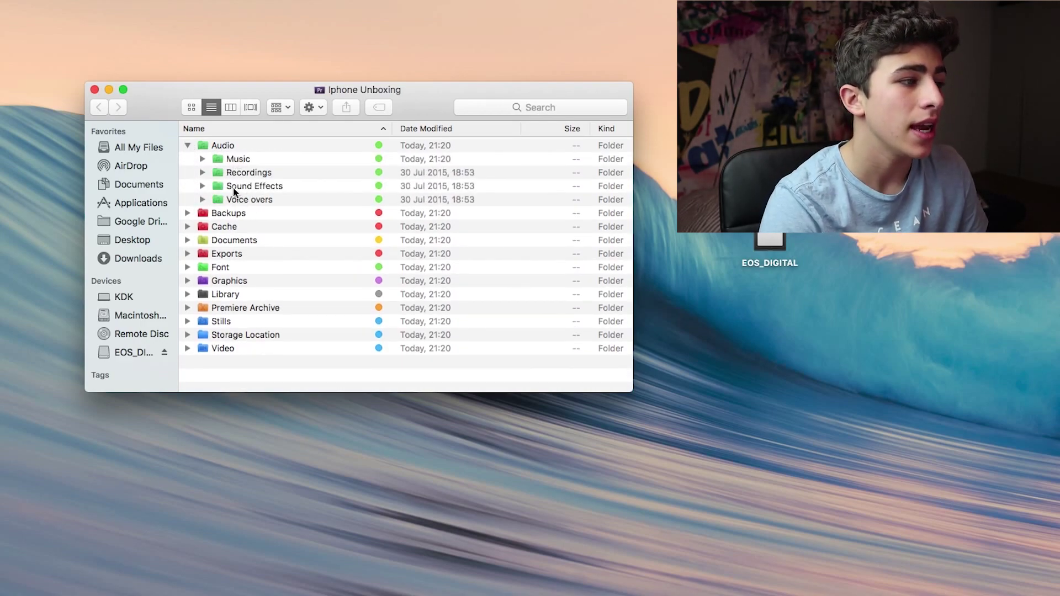
pyautogui.click(202, 159)
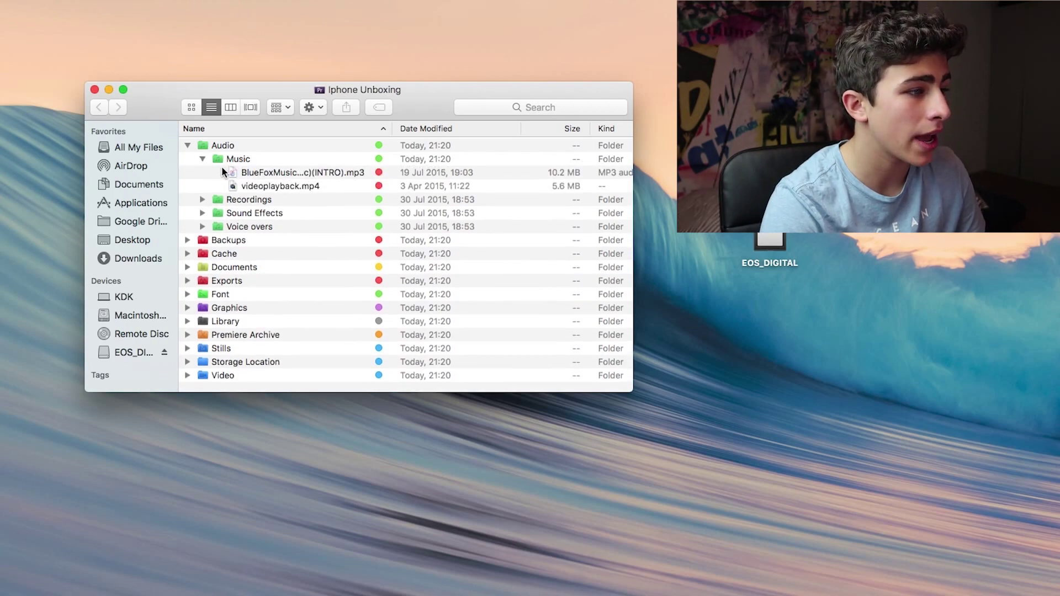
pyautogui.click(259, 173)
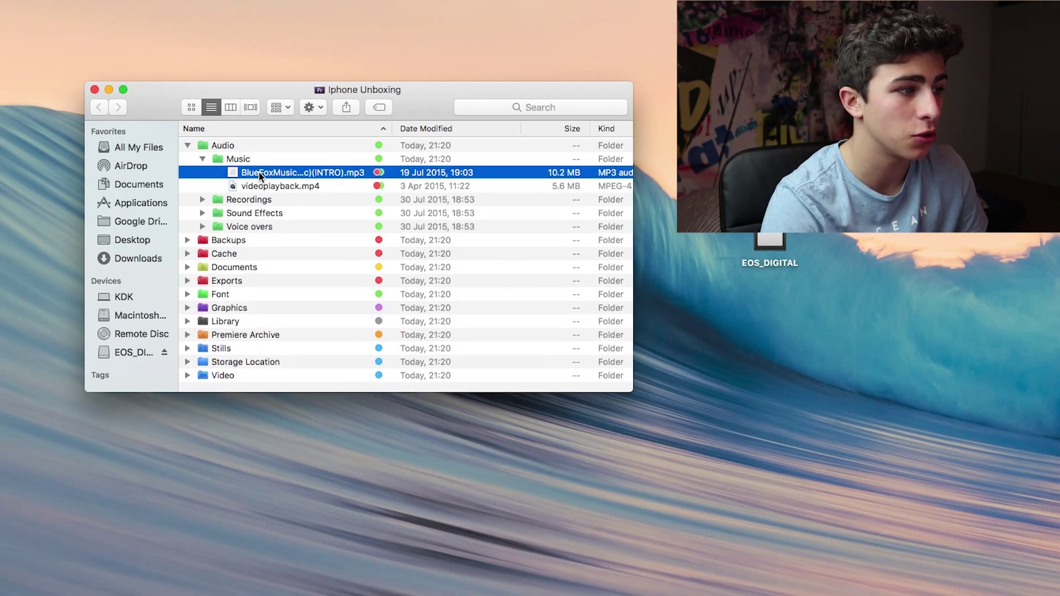
pyautogui.press('space')
pyautogui.click(202, 159)
pyautogui.click(188, 145)
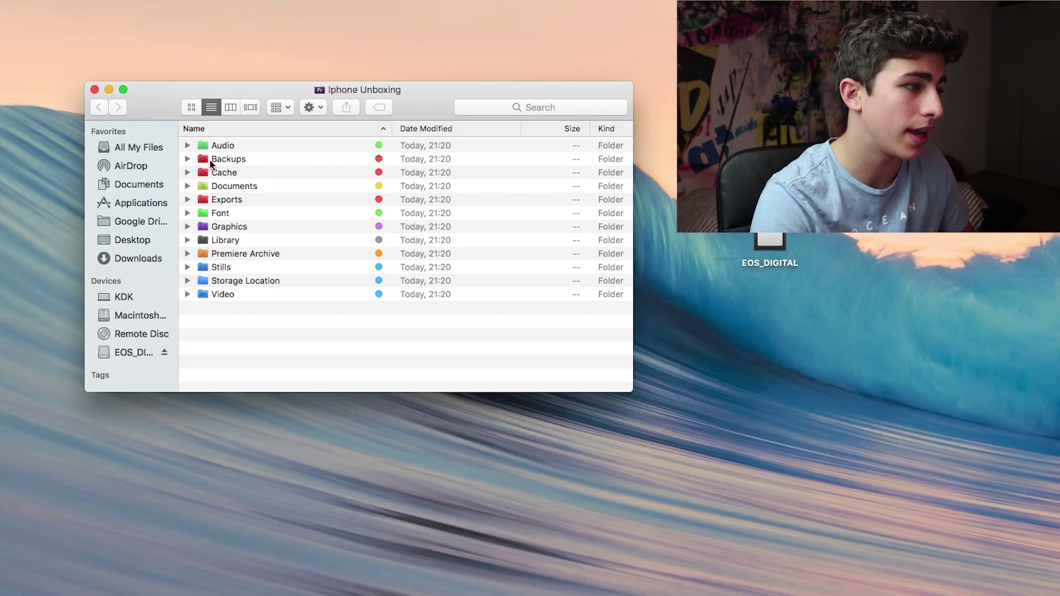
pyautogui.click(188, 186)
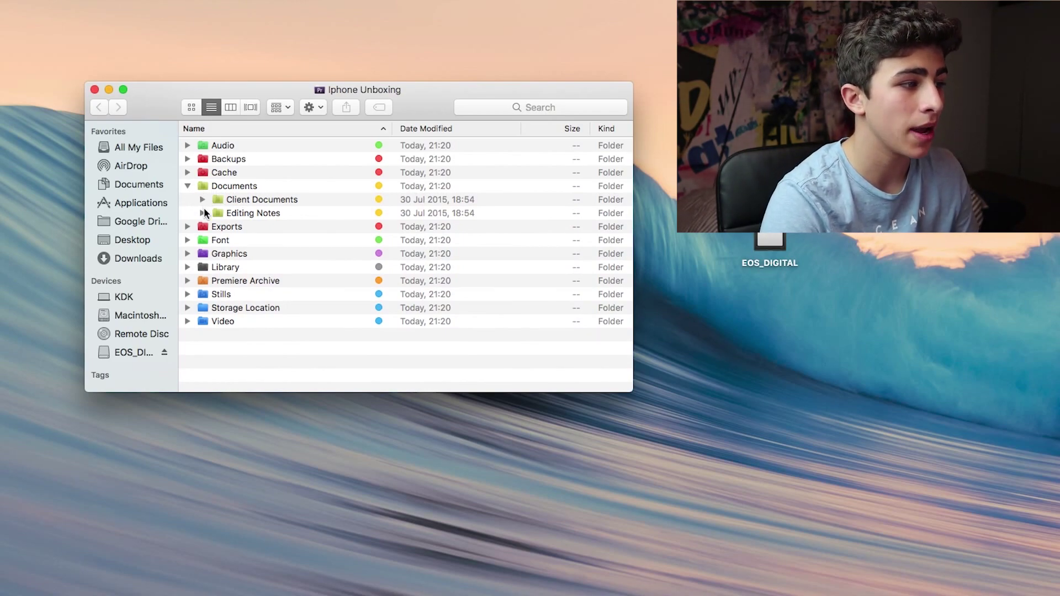
pyautogui.click(188, 186)
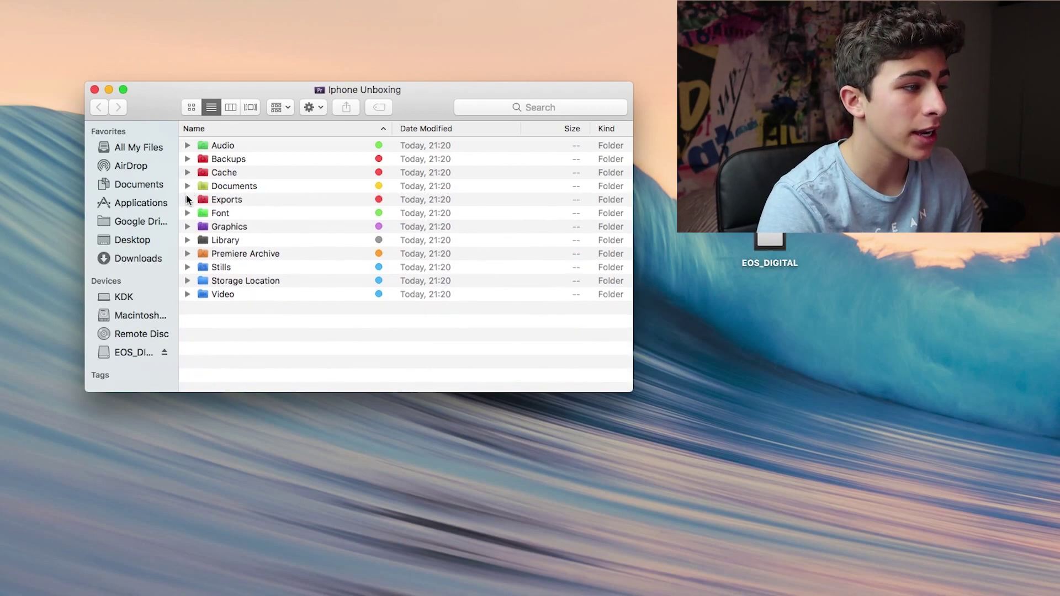
pyautogui.click(188, 199)
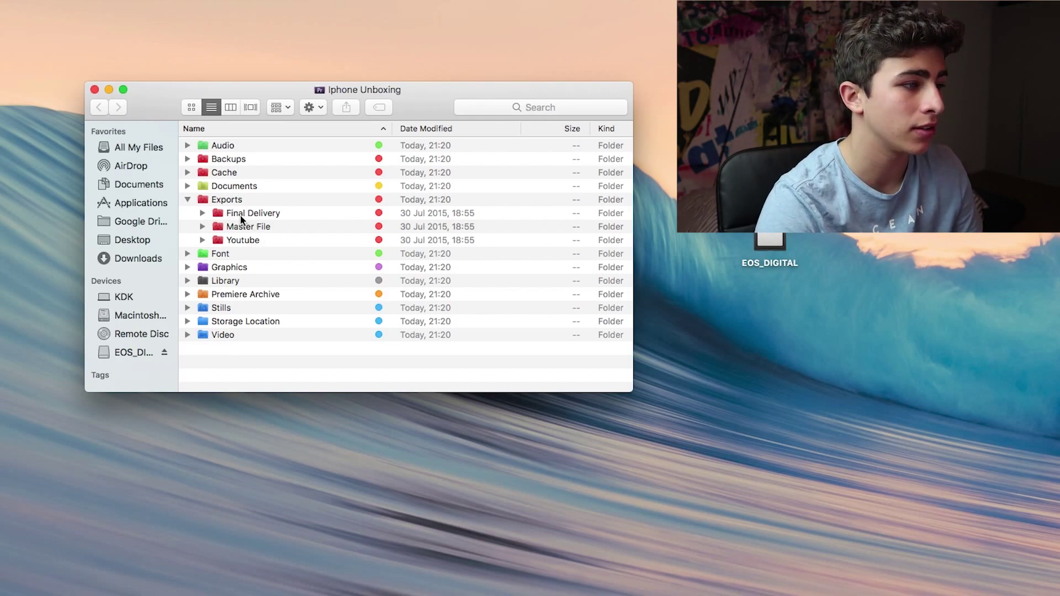
pyautogui.click(187, 199)
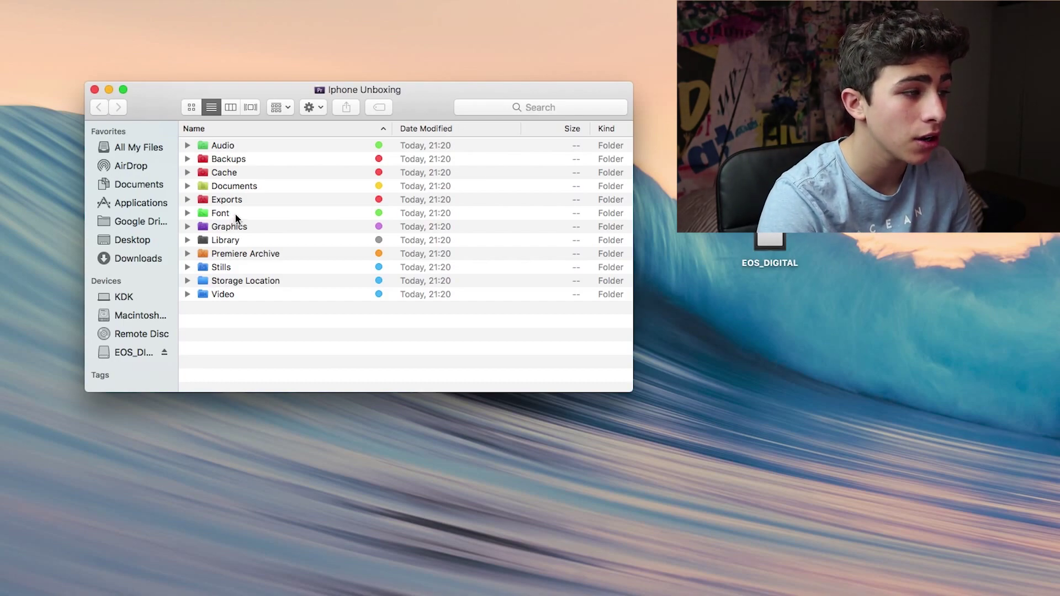
pyautogui.click(188, 227)
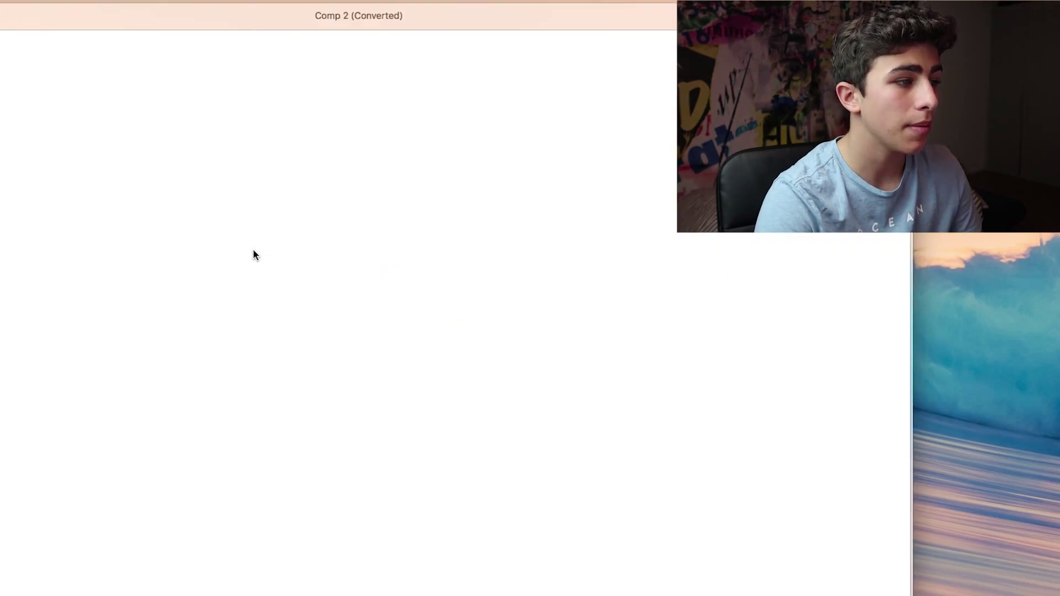
pyautogui.press('space')
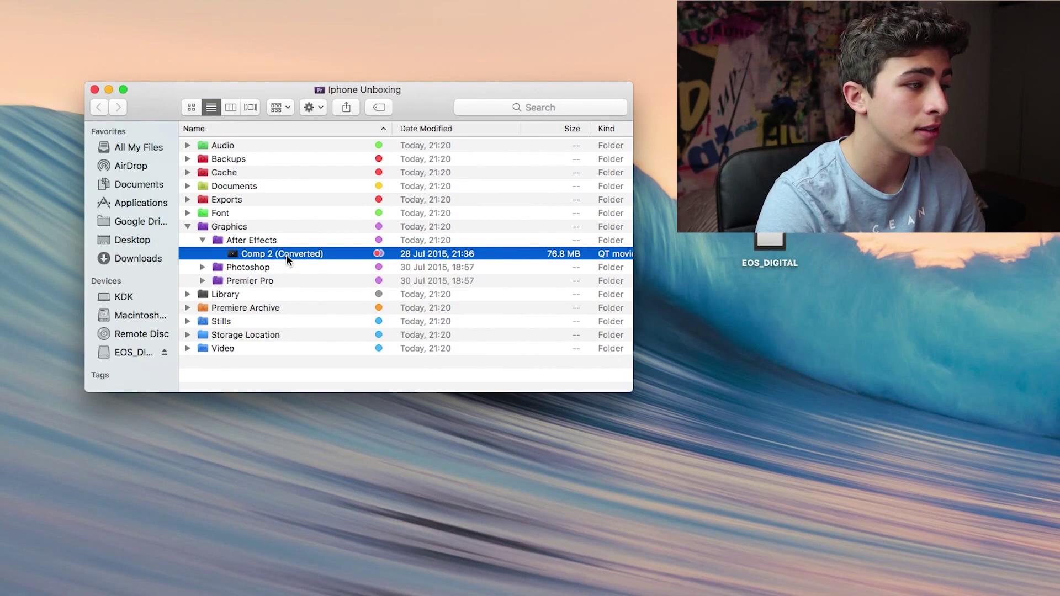
pyautogui.press('space')
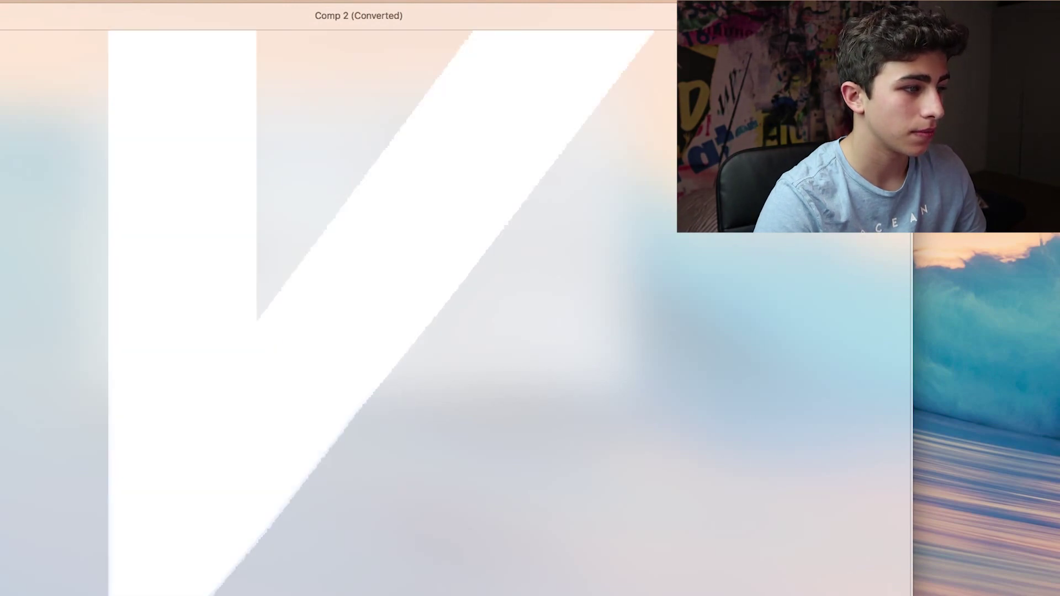
pyautogui.press('space')
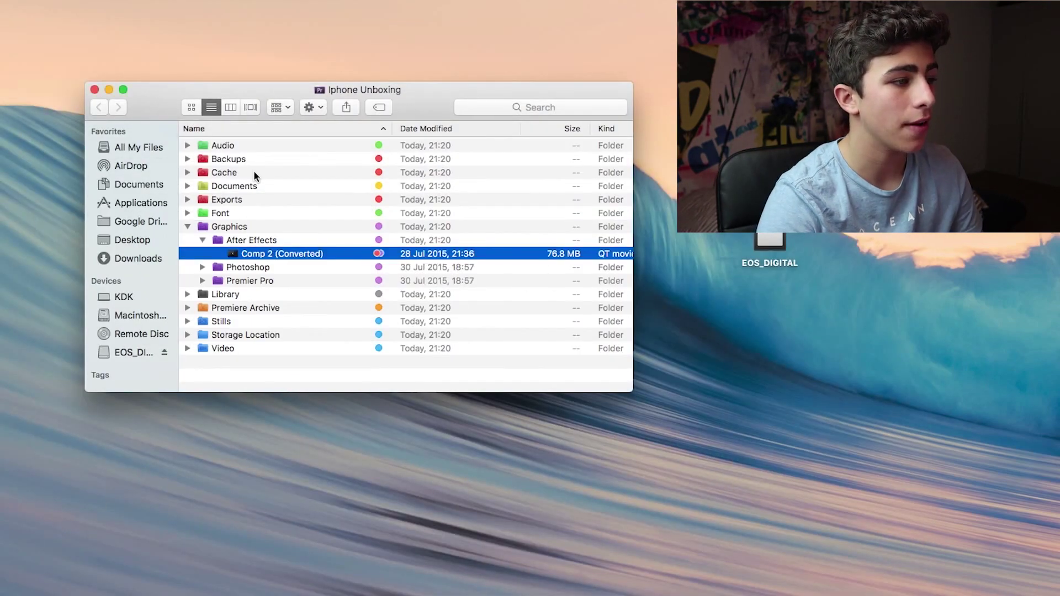
pyautogui.click(188, 227)
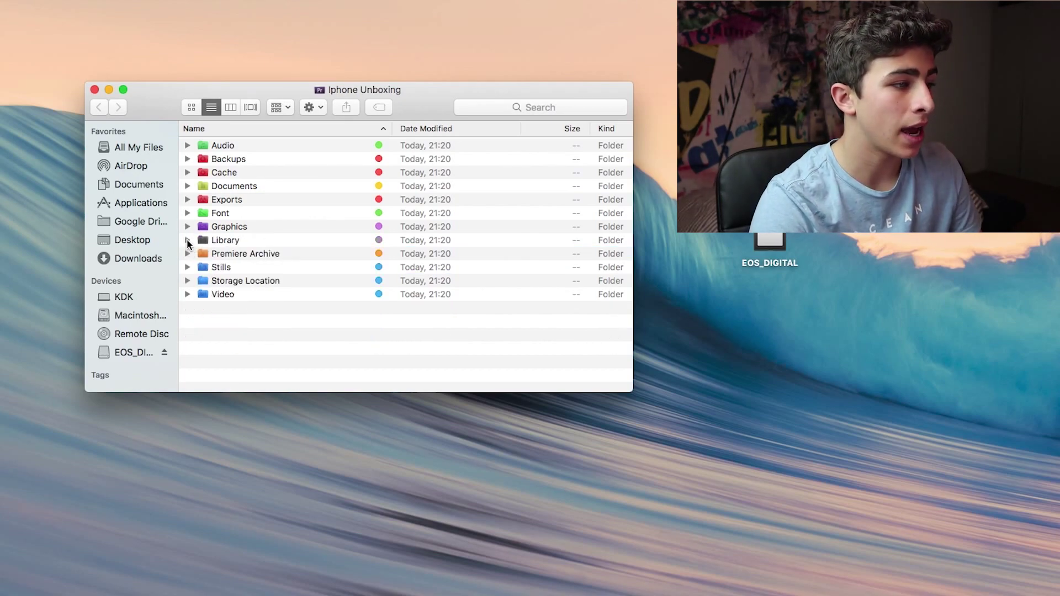
pyautogui.click(188, 241)
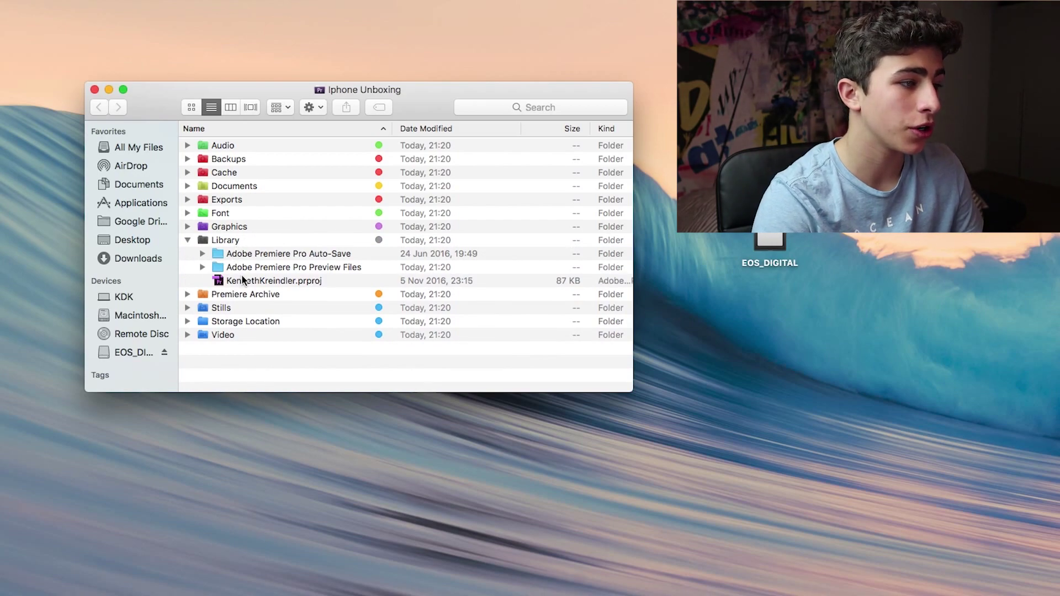
pyautogui.click(245, 281)
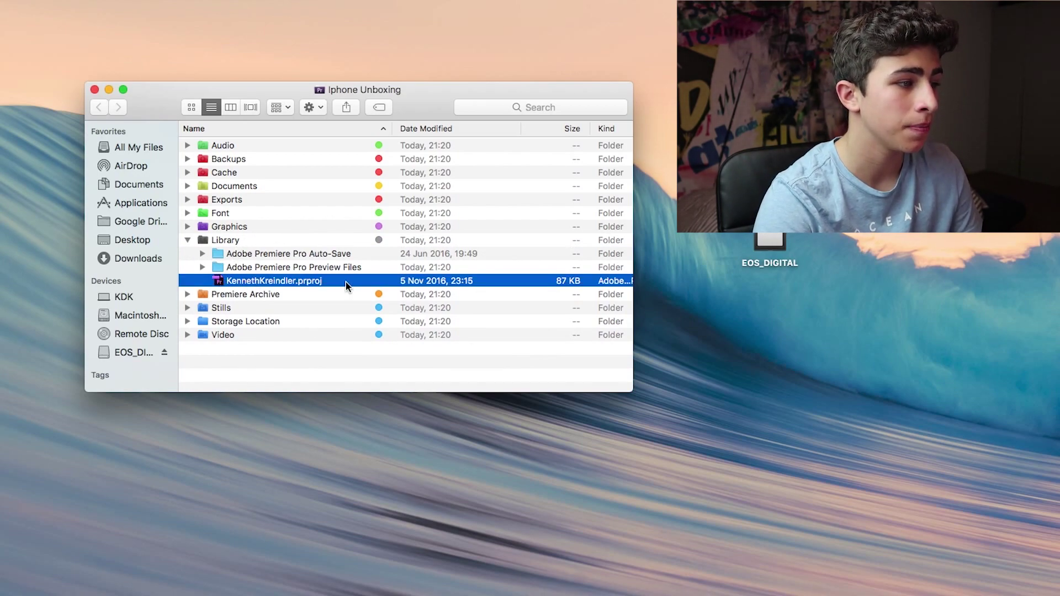
pyautogui.doubleClick(279, 280)
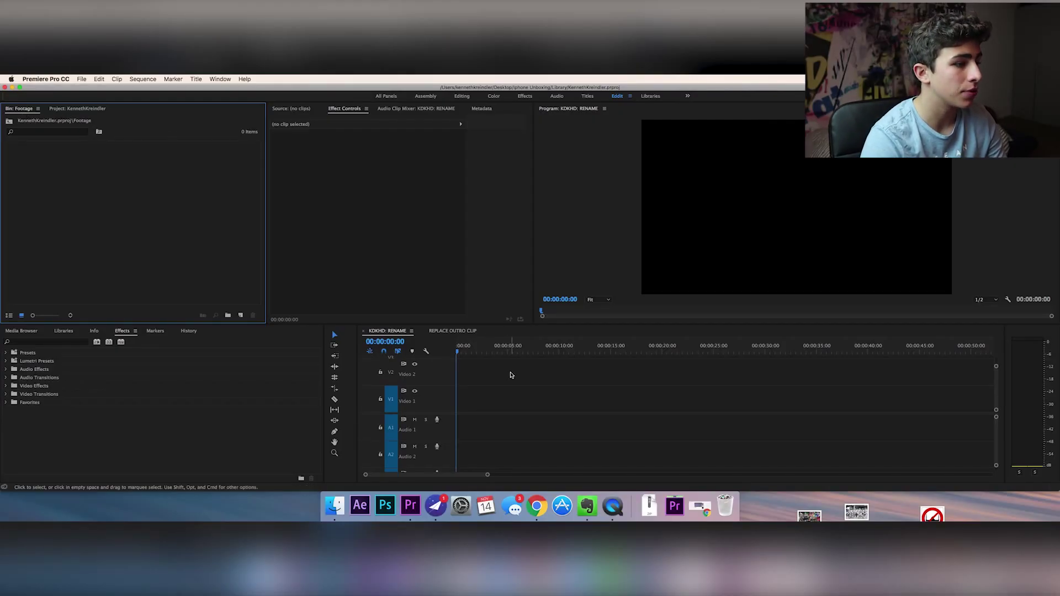
# Step: Open the KDKHD: RENAME_Sub_01 sequence from all project items and scrub to its subscribe end card
pyautogui.click(87, 110)
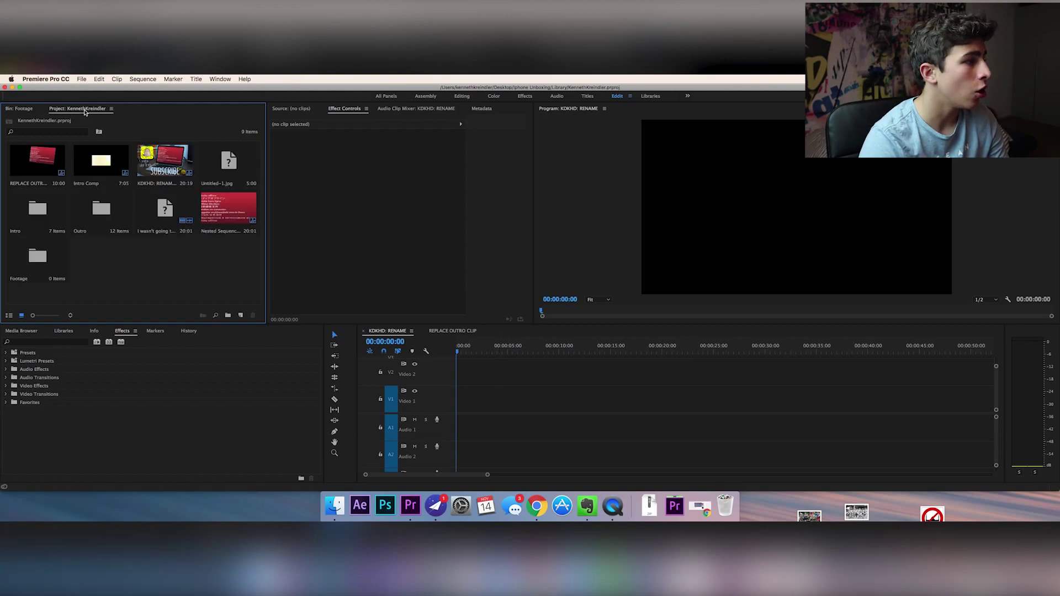
pyautogui.doubleClick(166, 161)
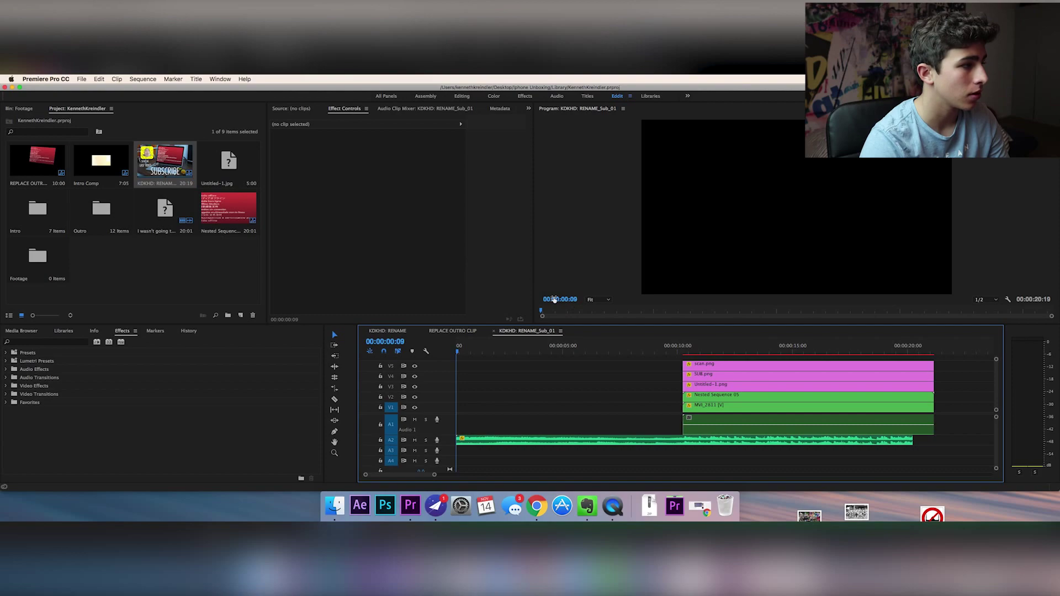
pyautogui.moveTo(656, 351); pyautogui.dragTo(895, 350)
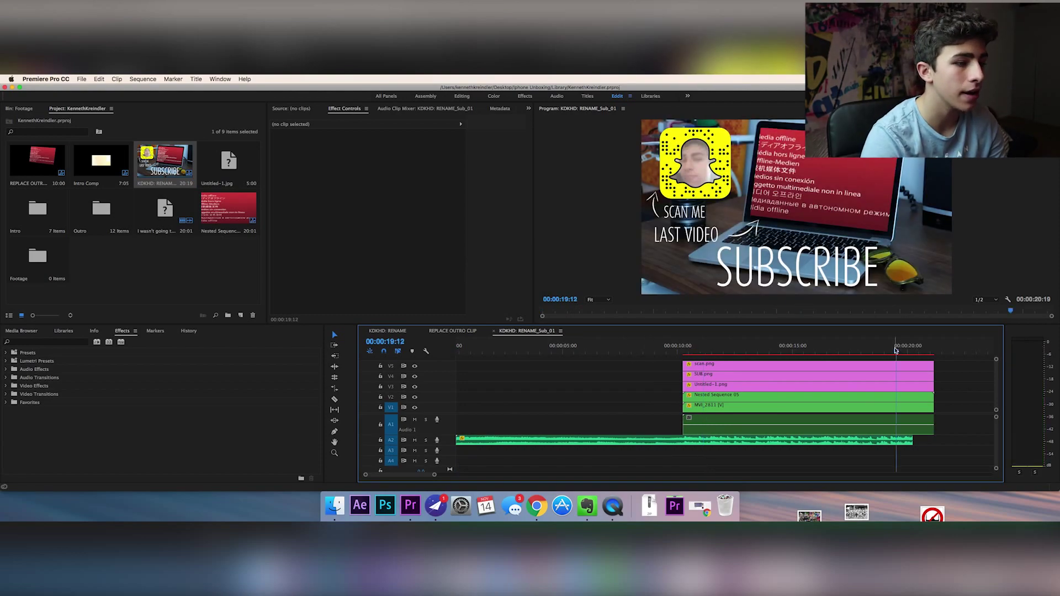
# Step: Preview the REPLACE OUTRO CLIP and KDKHD: RENAME sequences, then return to Sub_01 at 00:00:17:12
pyautogui.click(456, 331)
pyautogui.click(388, 331)
pyautogui.click(565, 347)
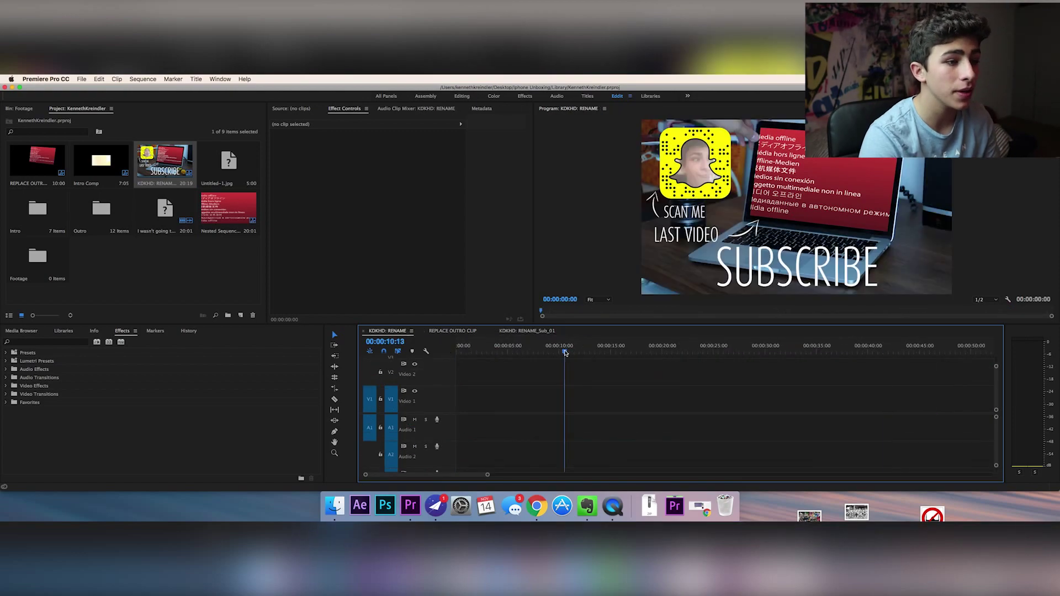
pyautogui.click(488, 347)
pyautogui.click(527, 331)
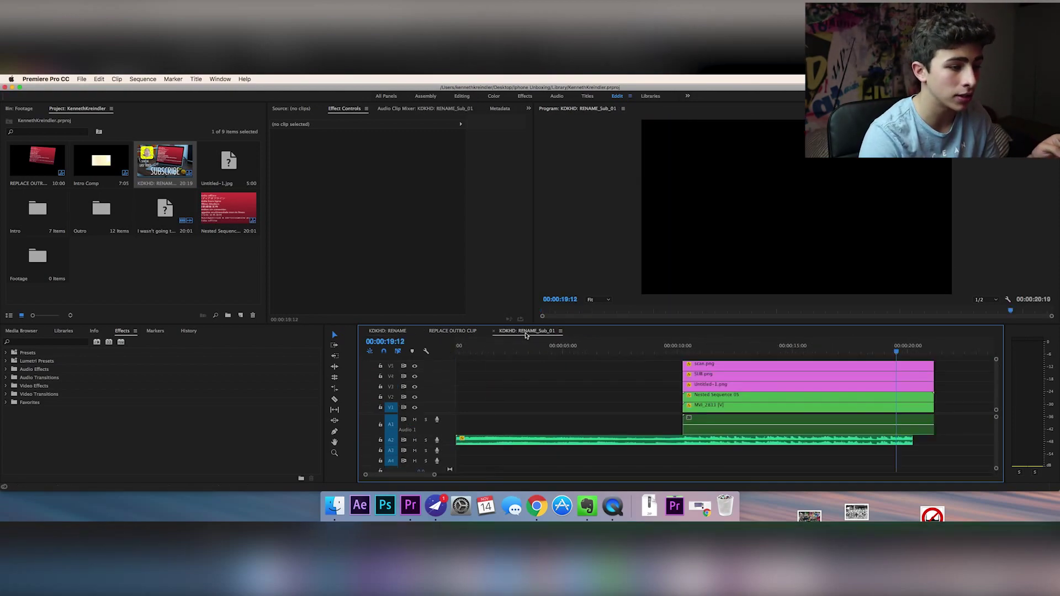
pyautogui.click(765, 352)
pyautogui.click(851, 358)
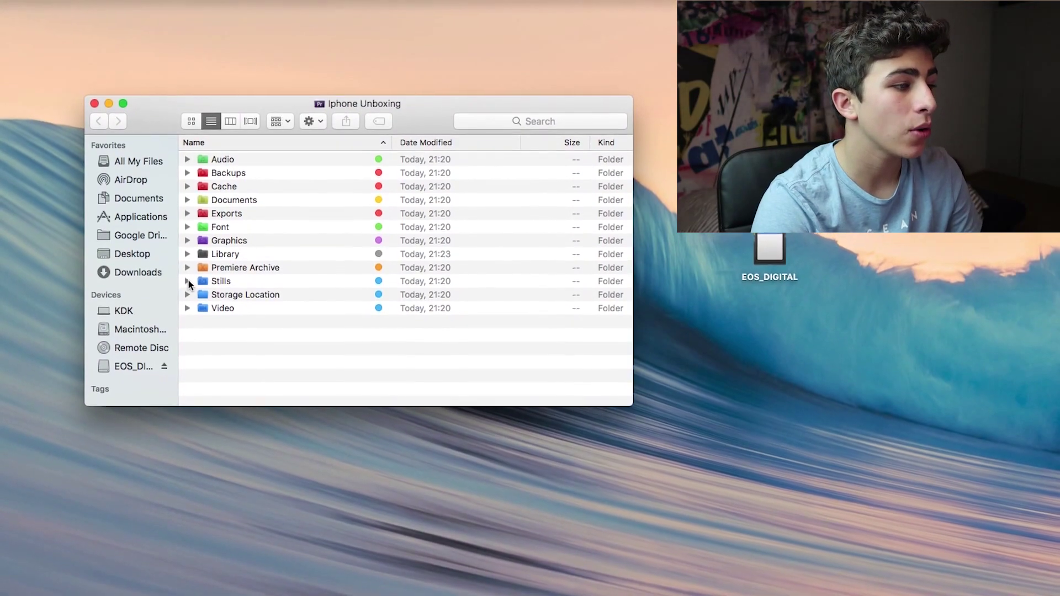
pyautogui.click(187, 277)
pyautogui.scroll(-5, 204, 306)
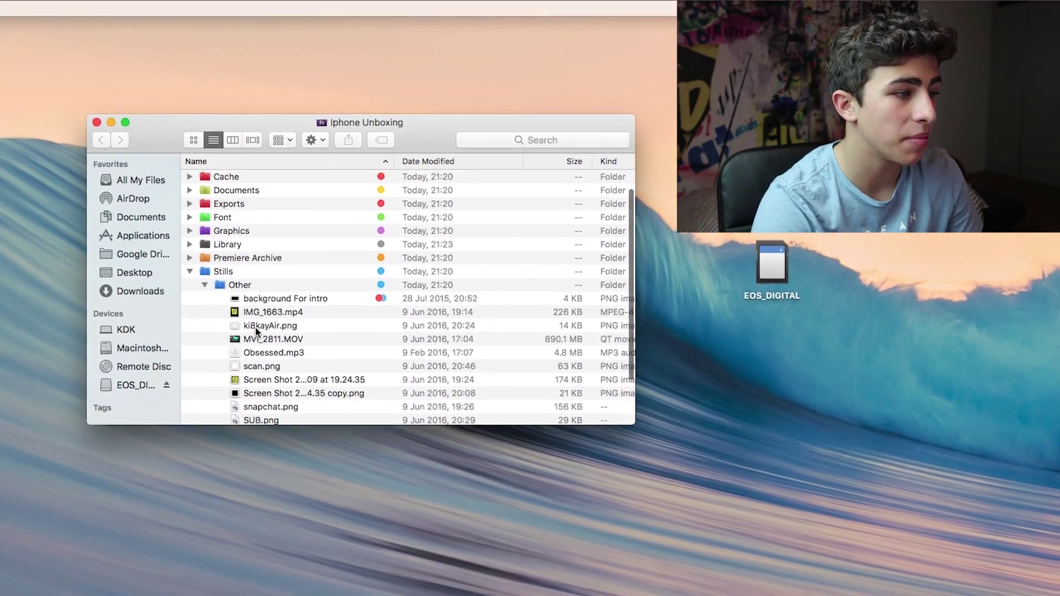
pyautogui.click(268, 244)
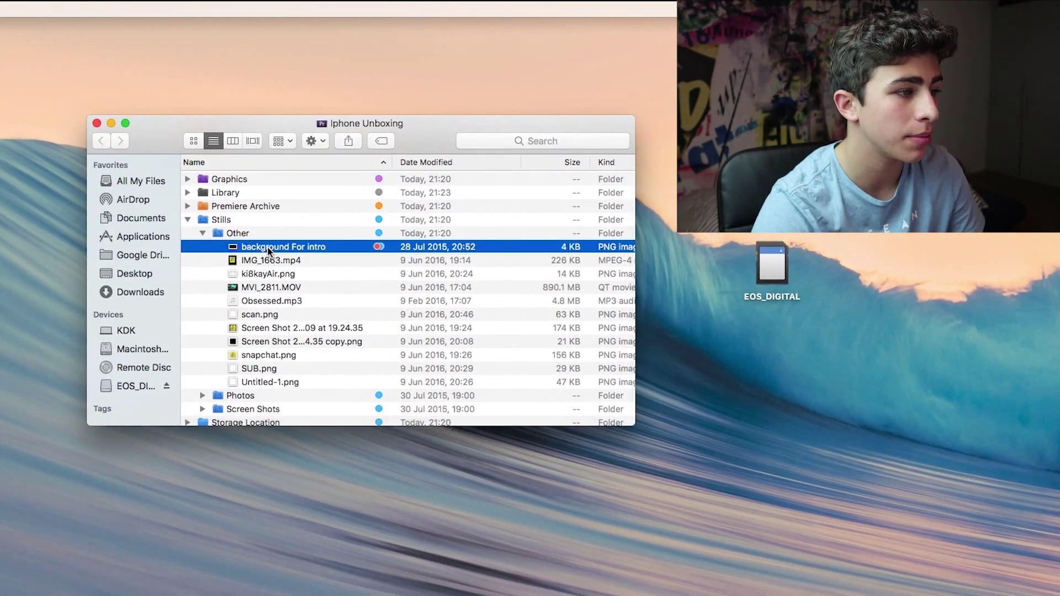
pyautogui.press('space')
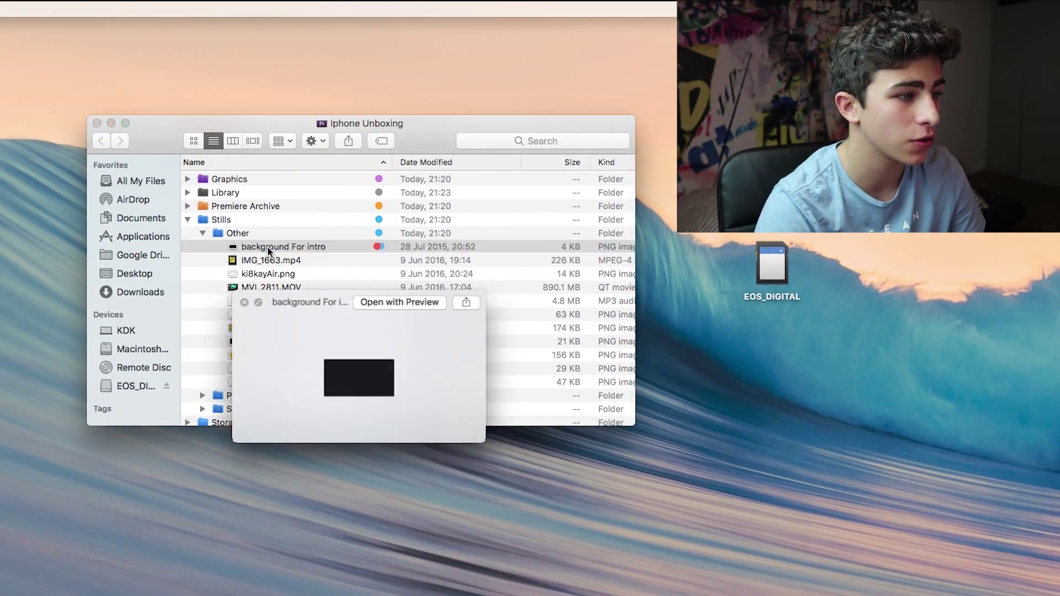
pyautogui.press('Down')
pyautogui.press('Down')
pyautogui.press('Down')
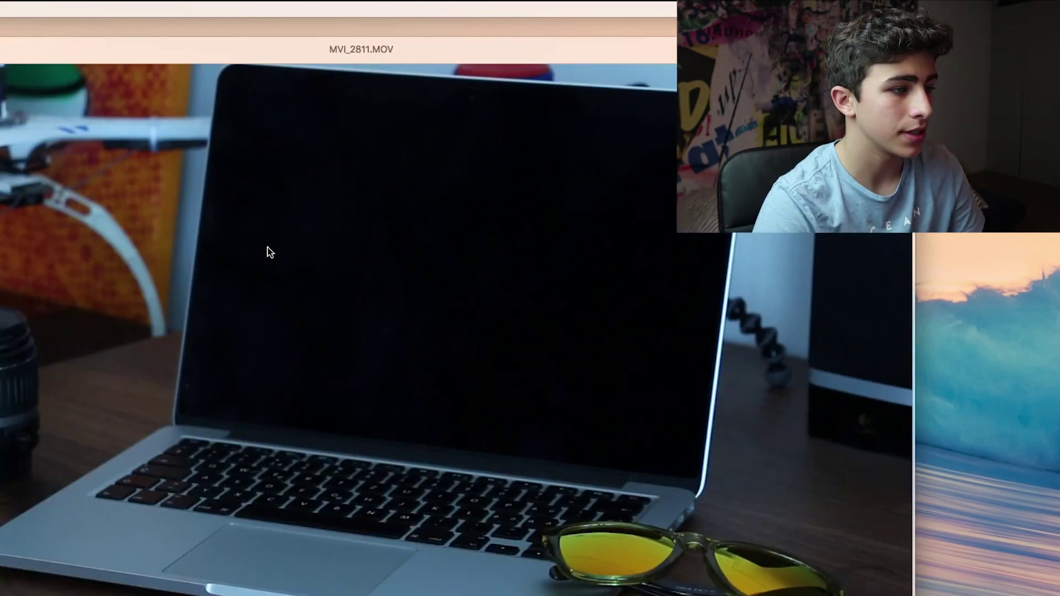
pyautogui.press('Down')
pyautogui.press('Down')
pyautogui.press('Down')
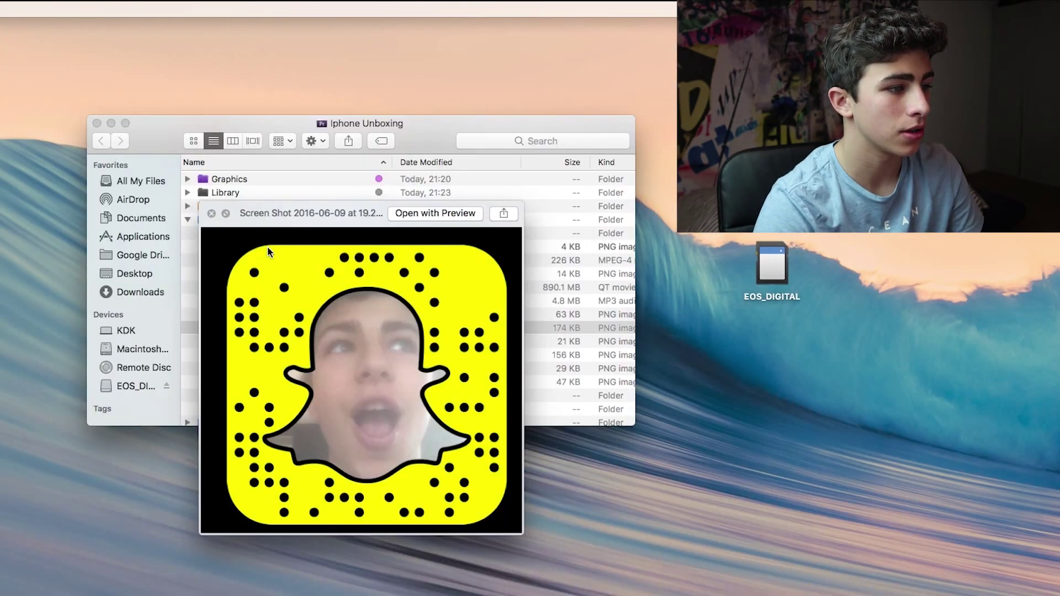
pyautogui.press('space')
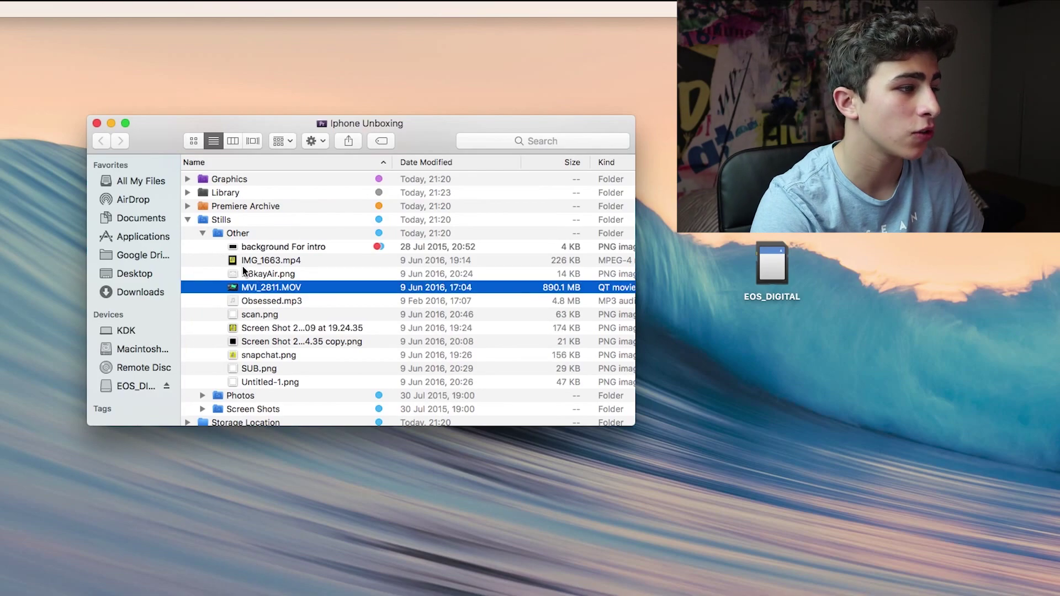
pyautogui.click(201, 233)
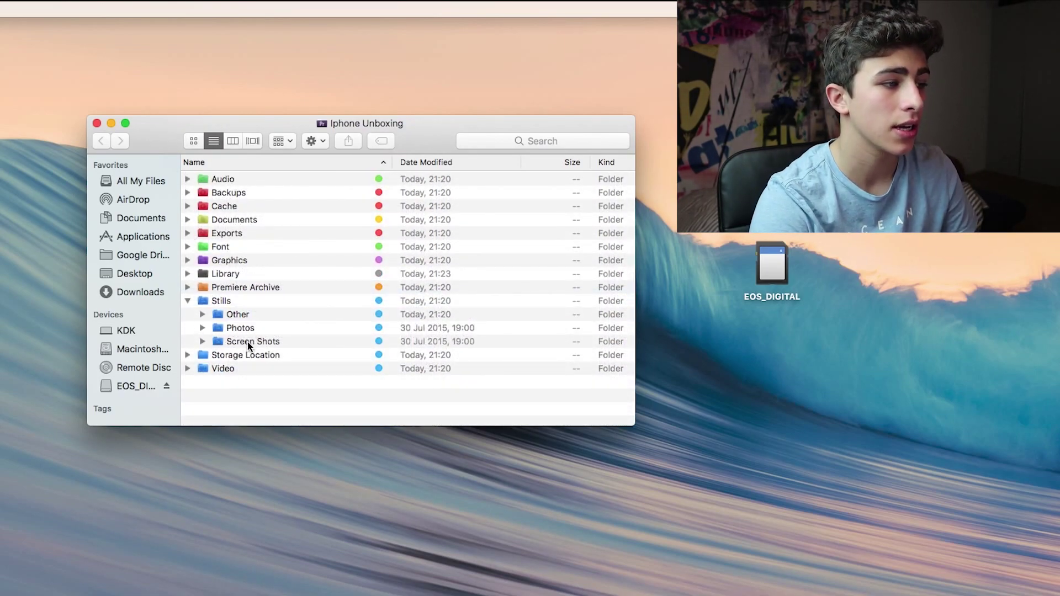
pyautogui.click(187, 301)
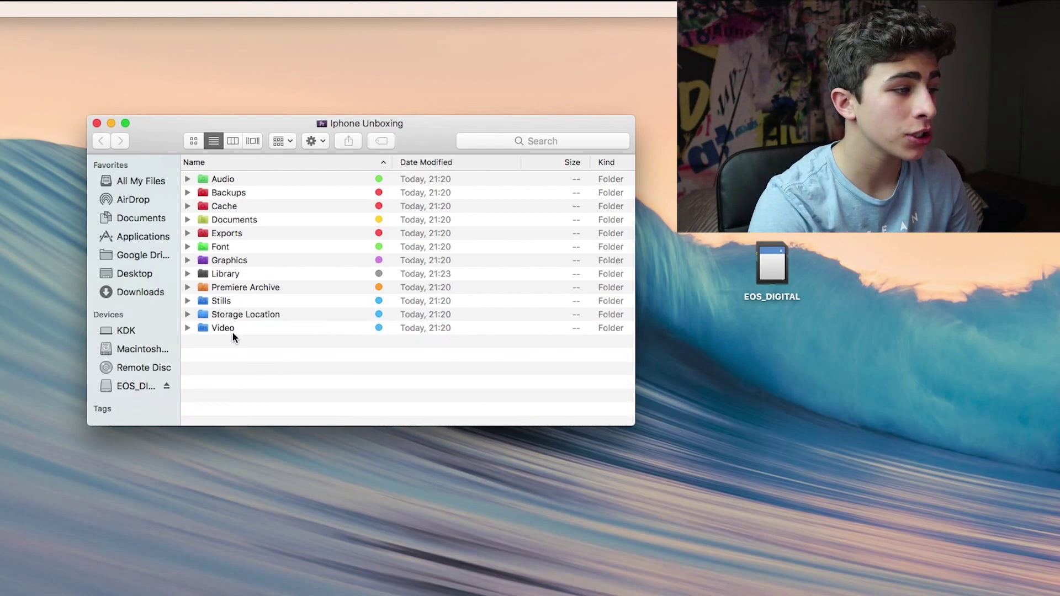
pyautogui.click(186, 327)
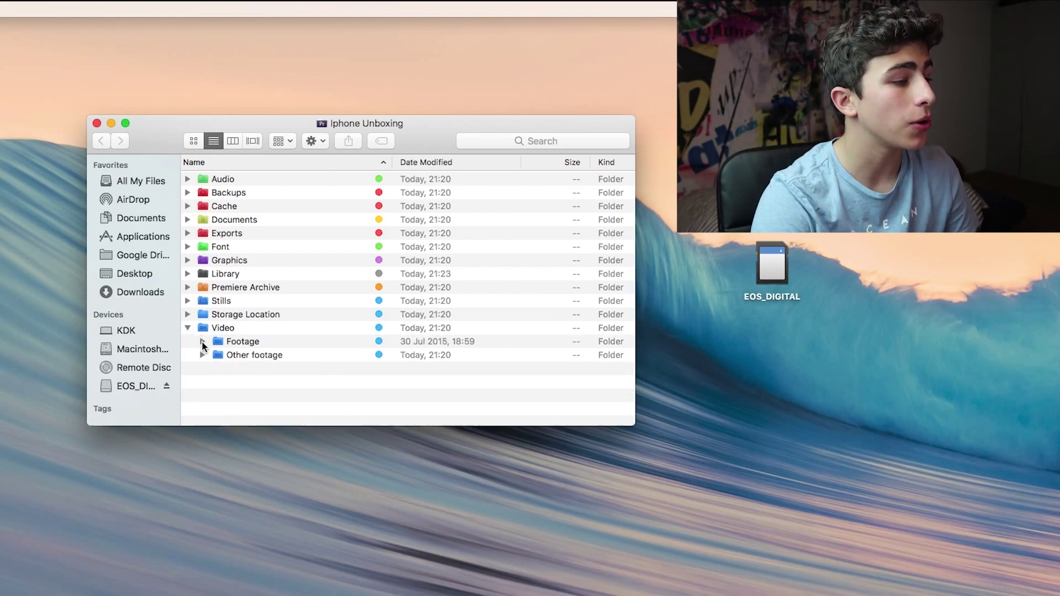
pyautogui.click(202, 343)
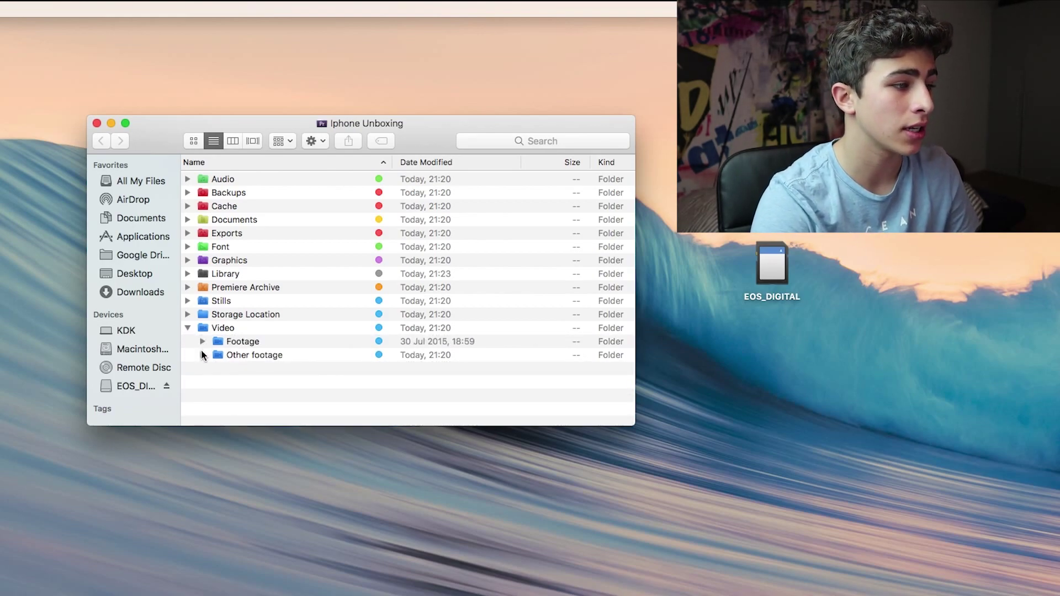
pyautogui.click(202, 355)
pyautogui.click(264, 372)
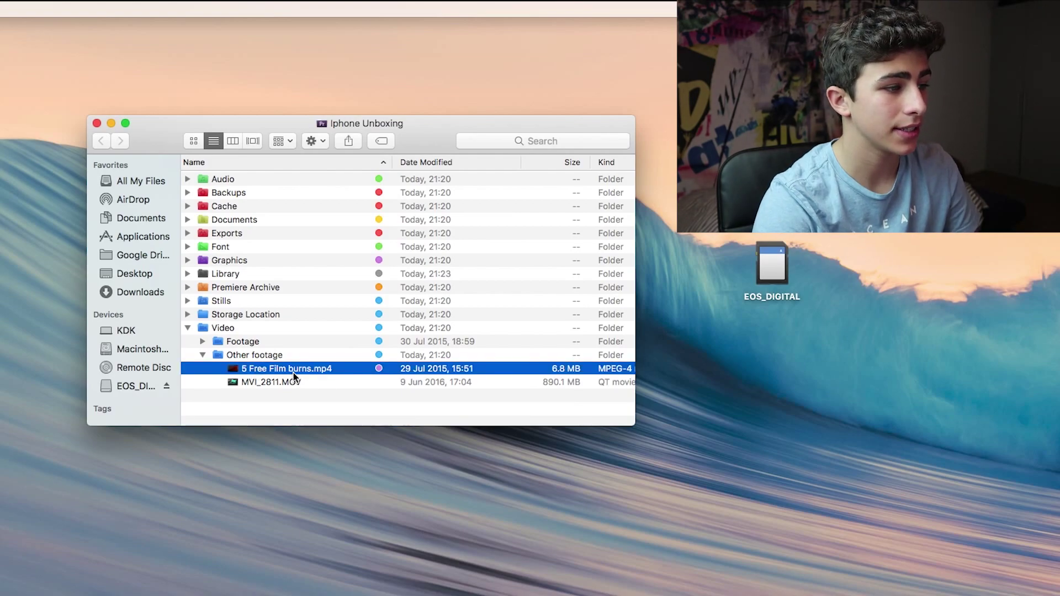
pyautogui.press('space')
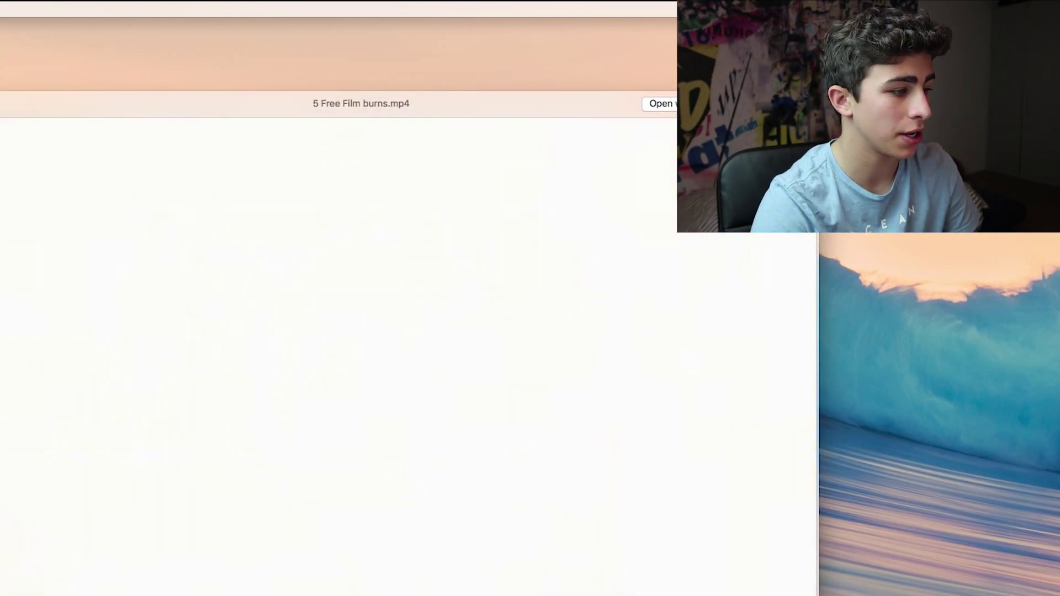
pyautogui.press('space')
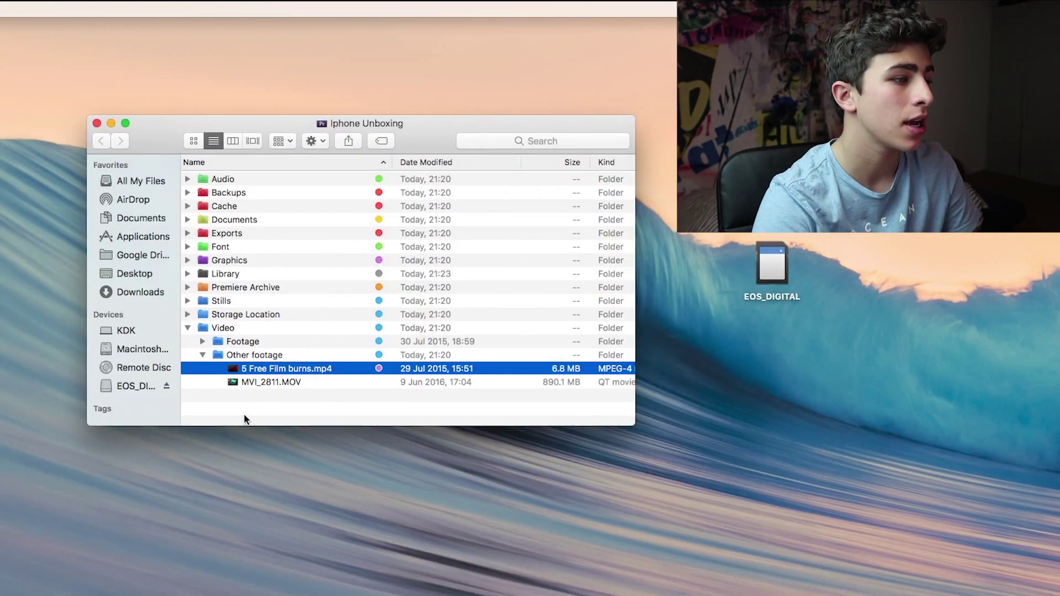
pyautogui.click(283, 382)
pyautogui.press('space')
pyautogui.press('space')
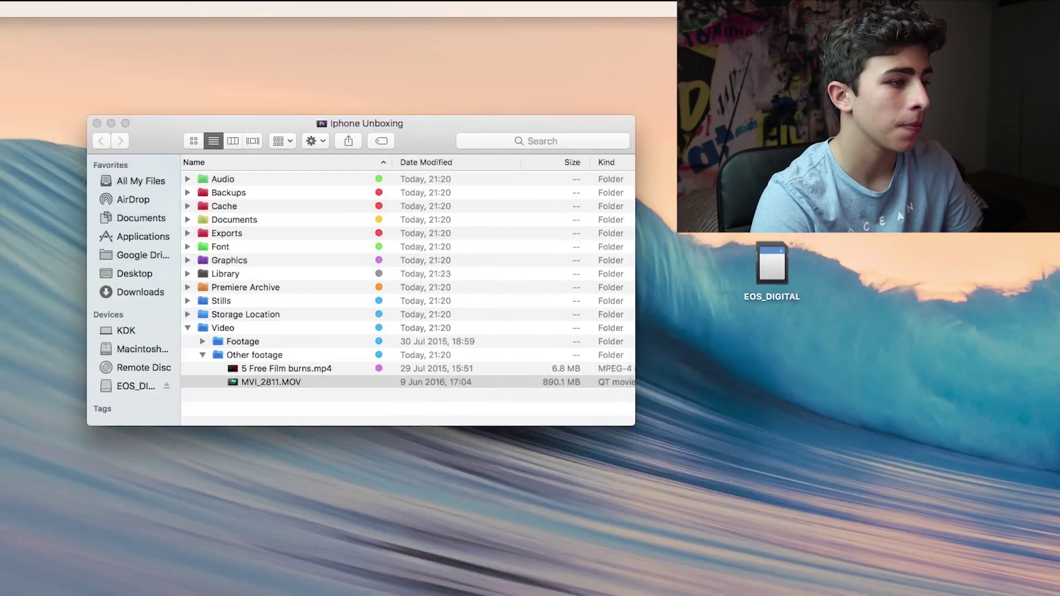
pyautogui.click(188, 328)
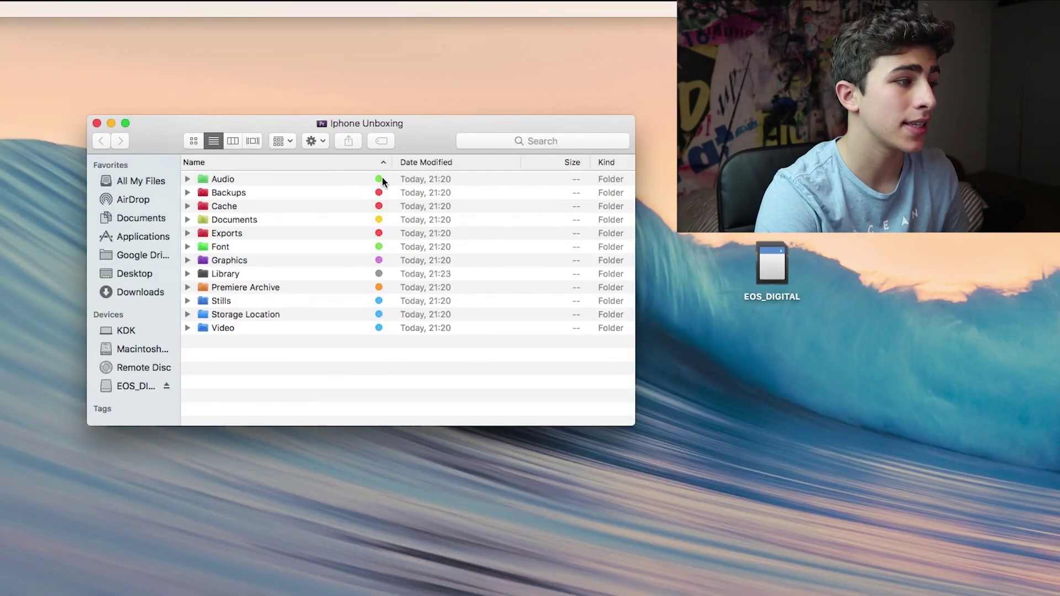